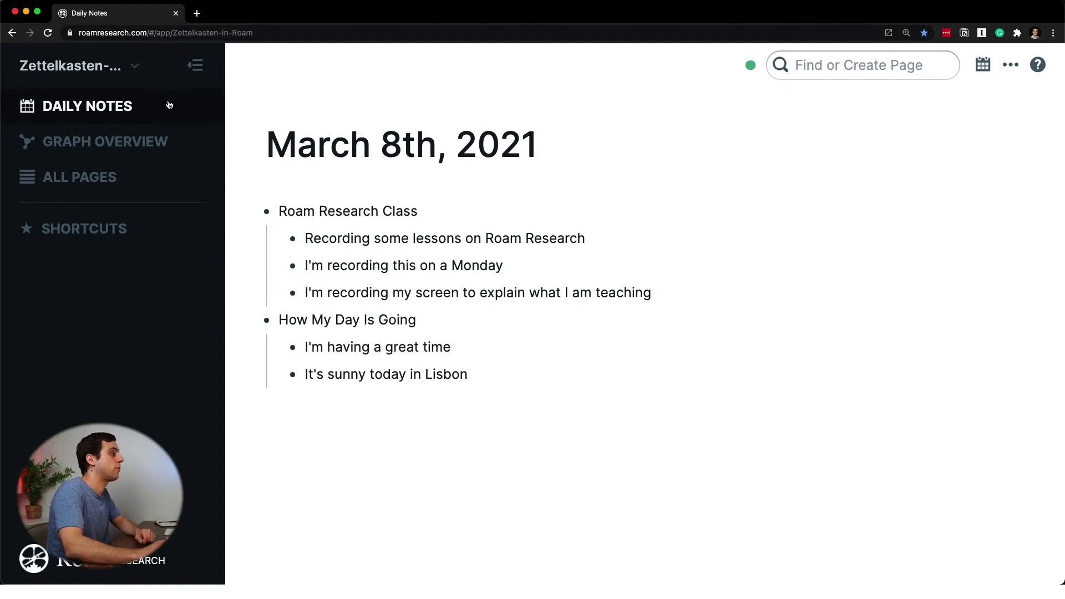
# - Open the Roam Research Class block on its own
pyautogui.scroll(-6, 471, 174)
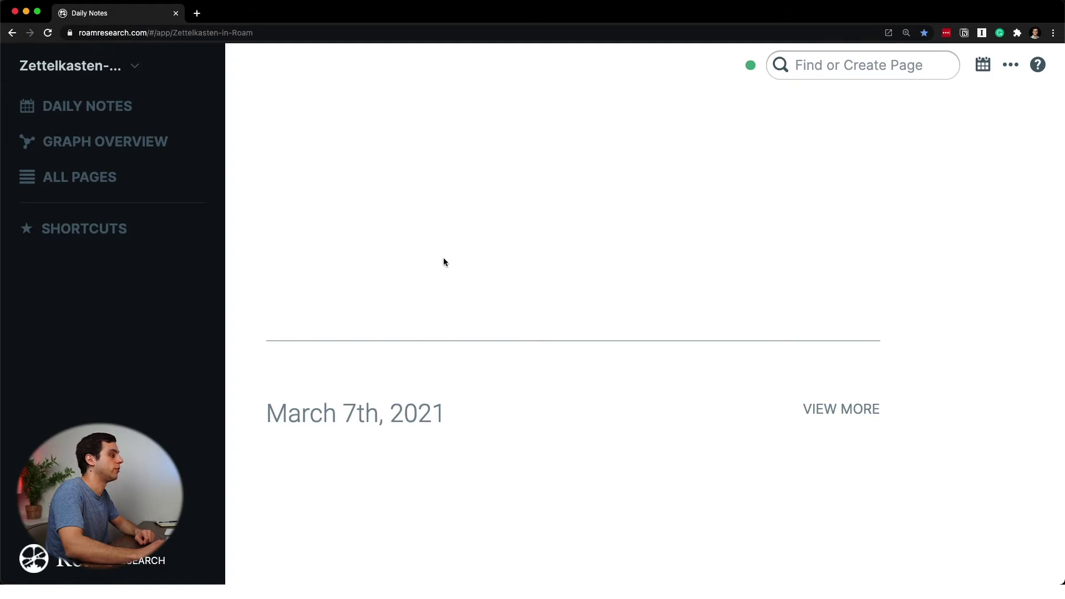
pyautogui.scroll(6, 464, 318)
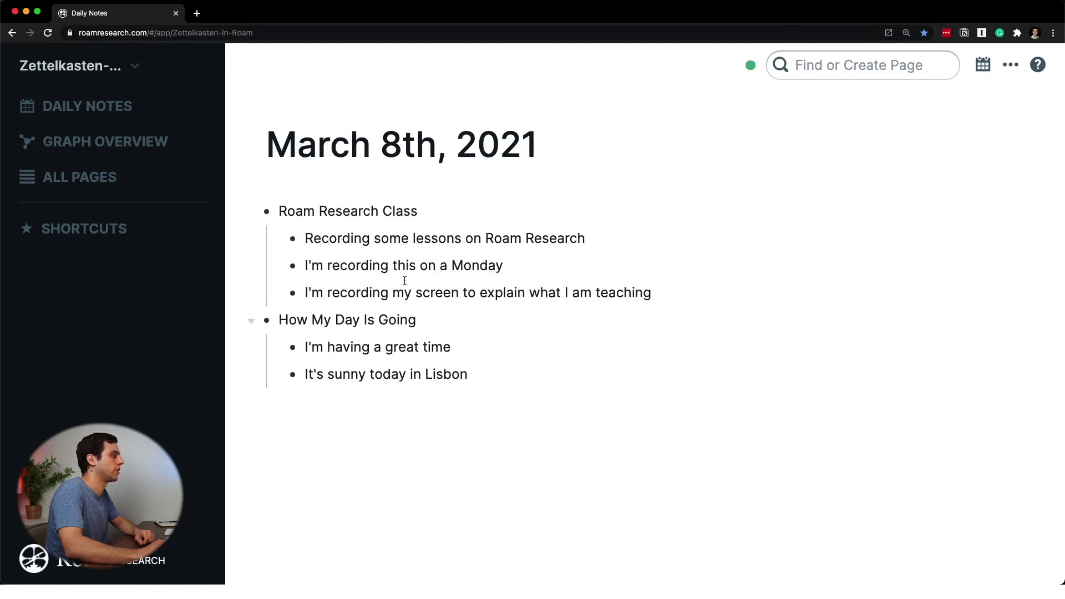
pyautogui.click(267, 213)
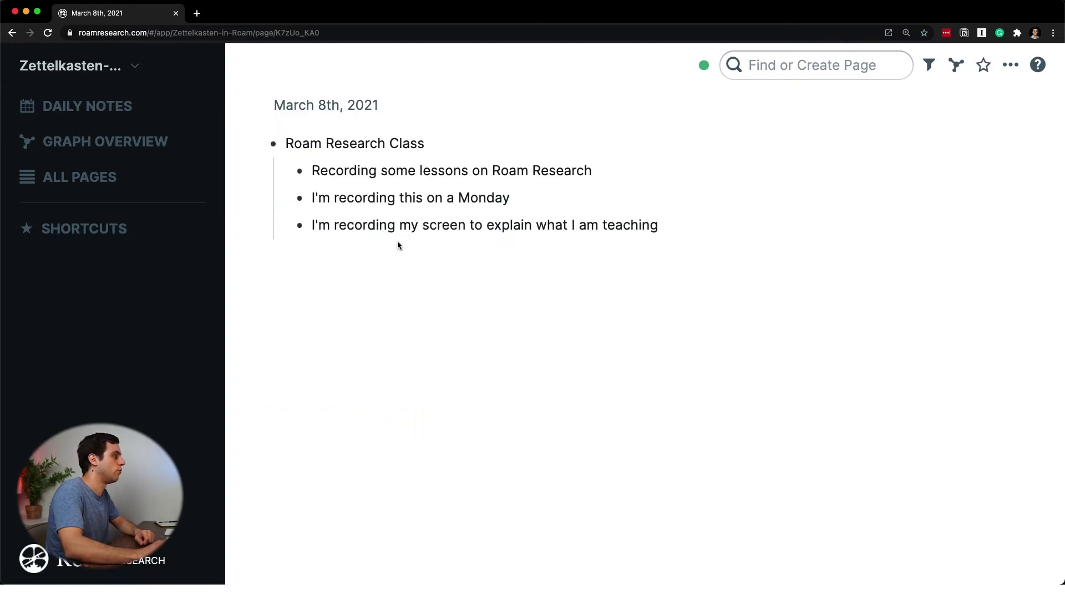
# - Back in Daily Notes, view the graph overview and open the March 8th, 2021 node
pyautogui.click(74, 107)
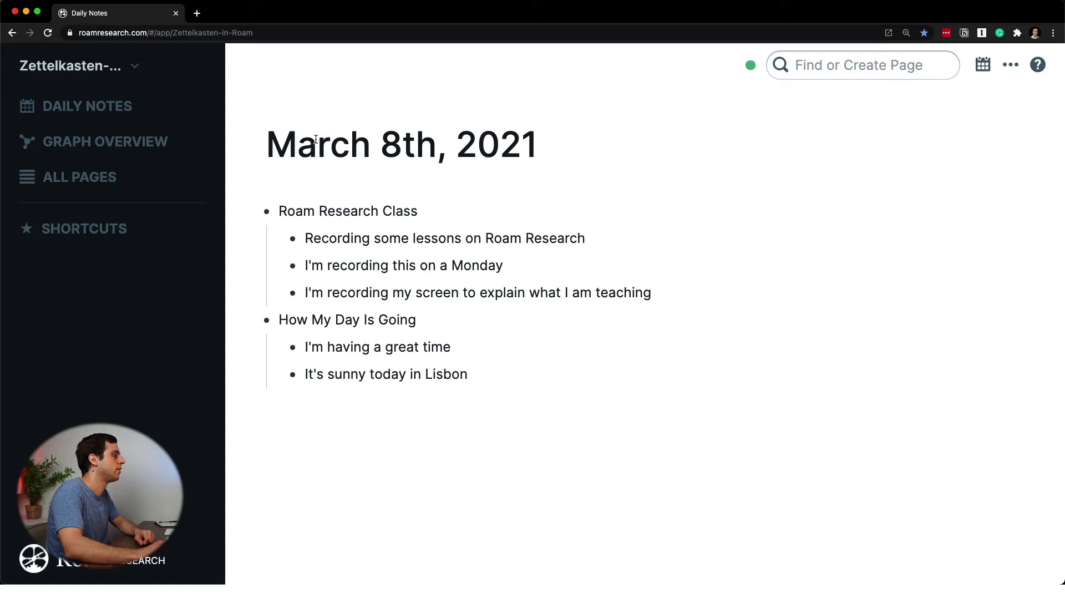
pyautogui.click(157, 142)
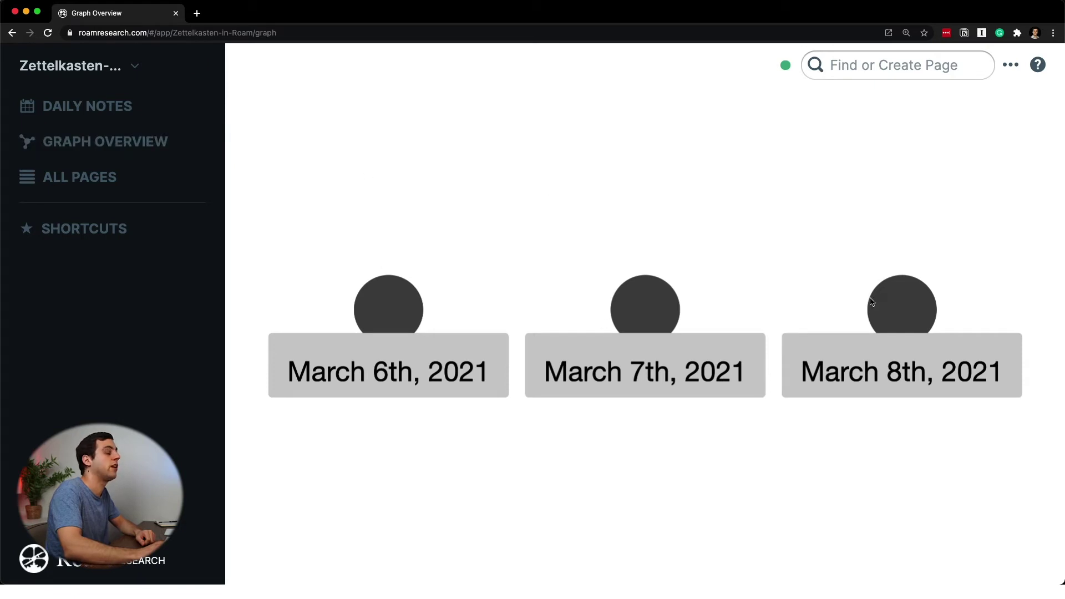
pyautogui.click(903, 314)
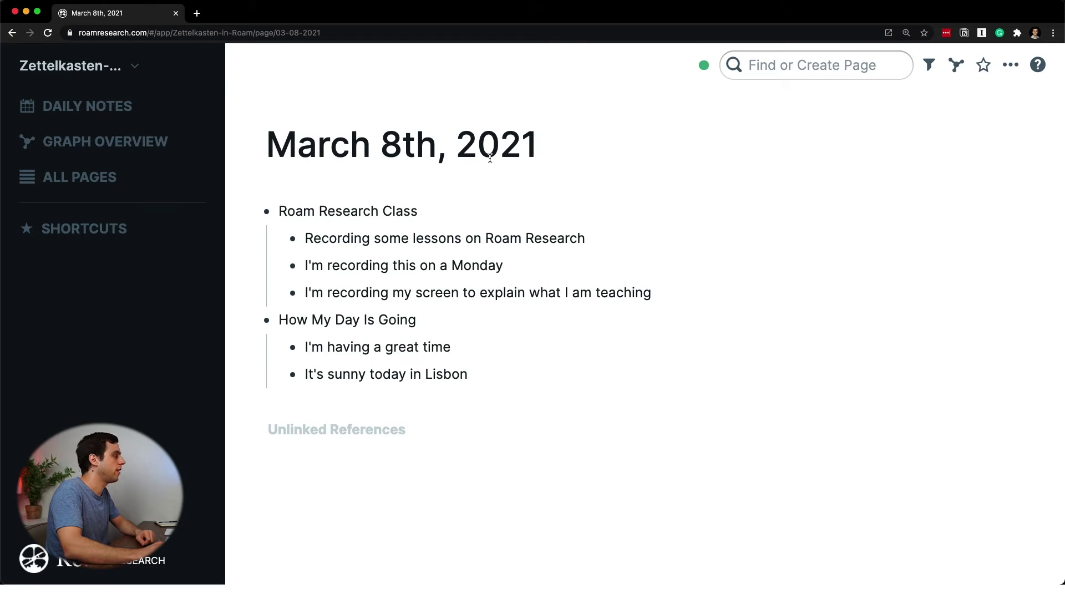
# - Check the All Pages table of three date pages, then return to Daily Notes
pyautogui.click(158, 167)
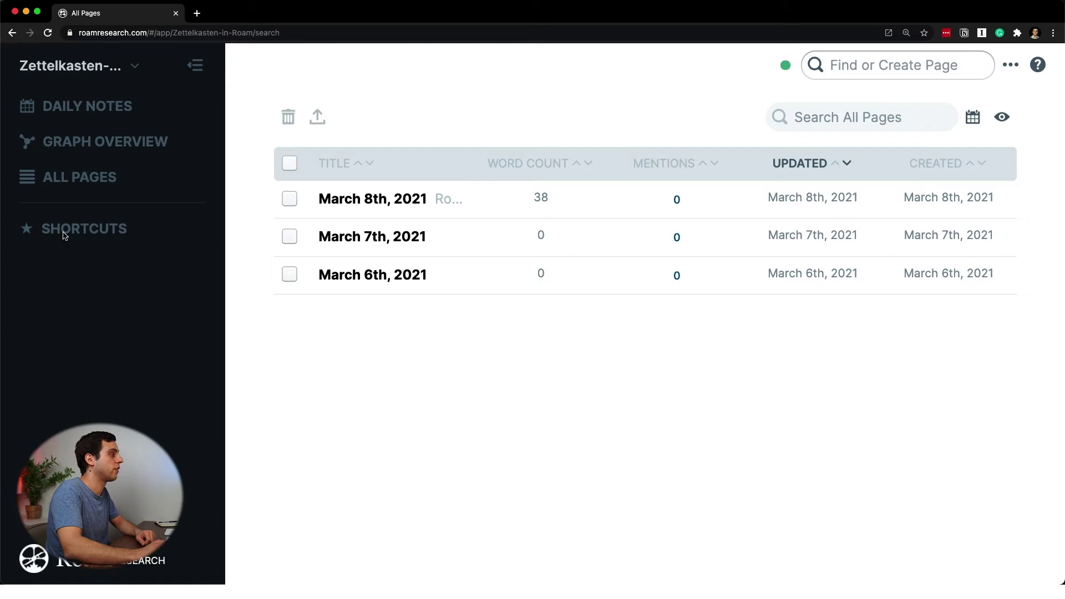
pyautogui.click(87, 106)
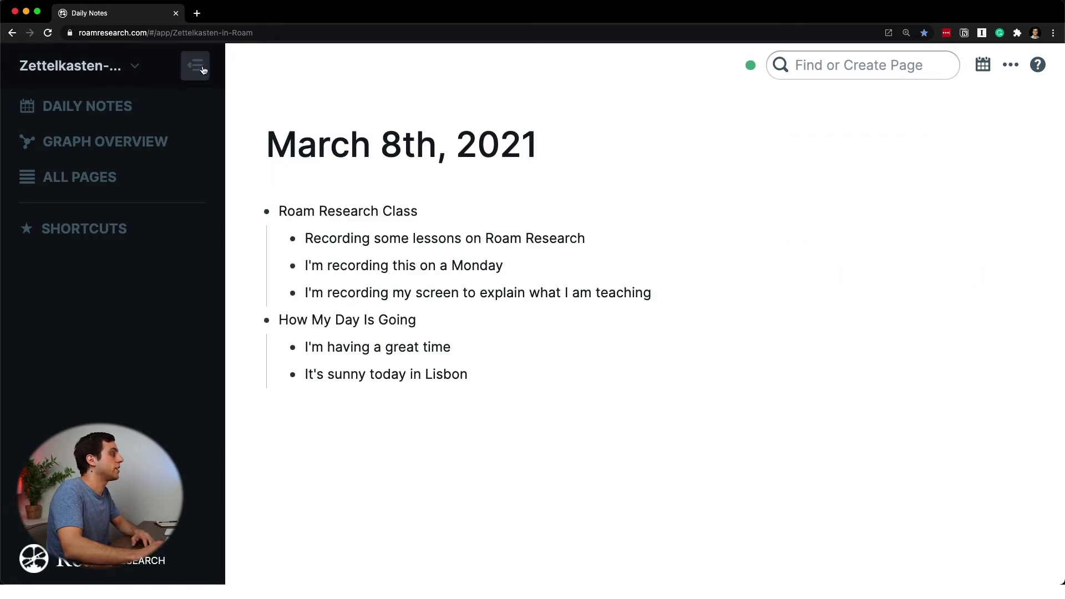
pyautogui.click(195, 65)
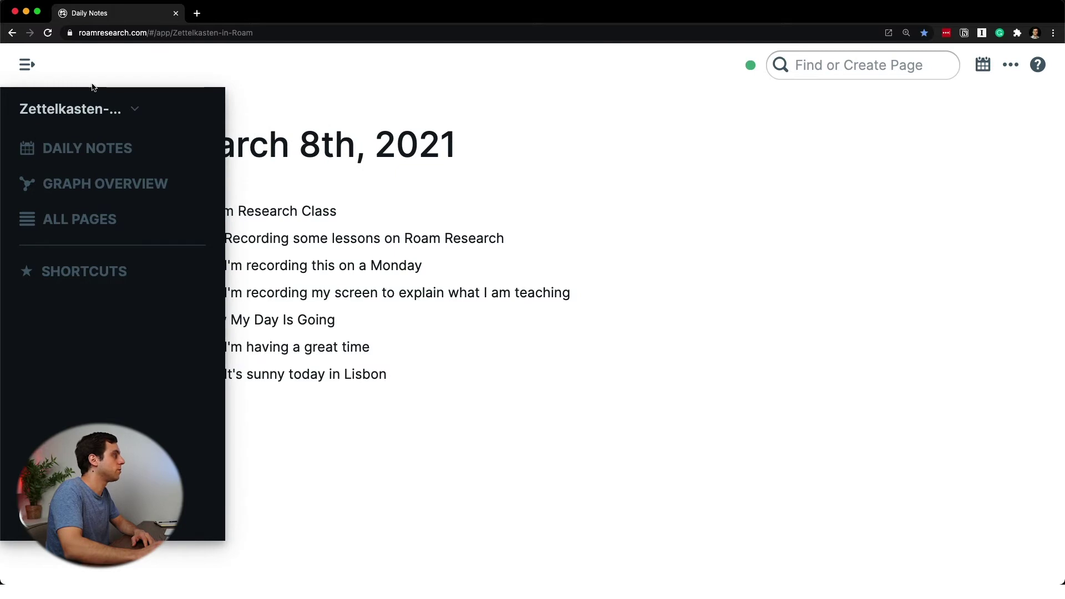
pyautogui.click(30, 67)
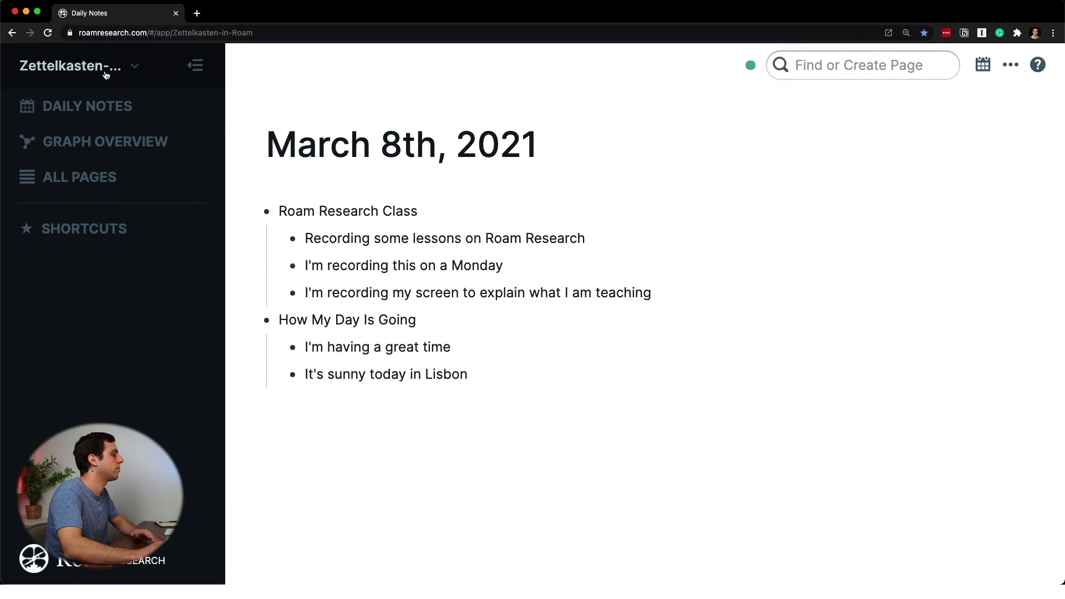
pyautogui.click(197, 64)
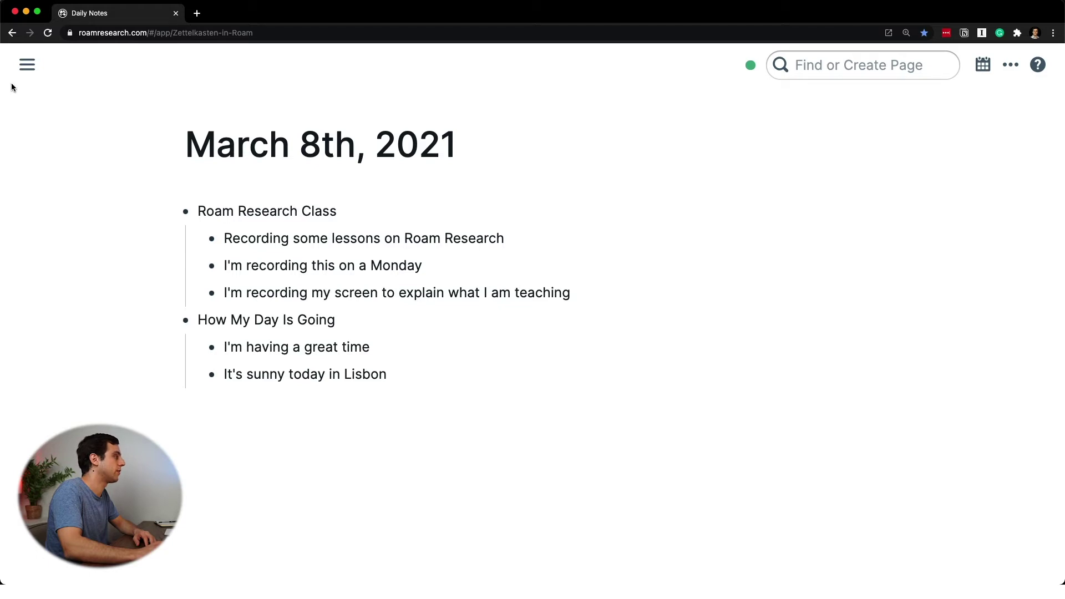
pyautogui.click(26, 67)
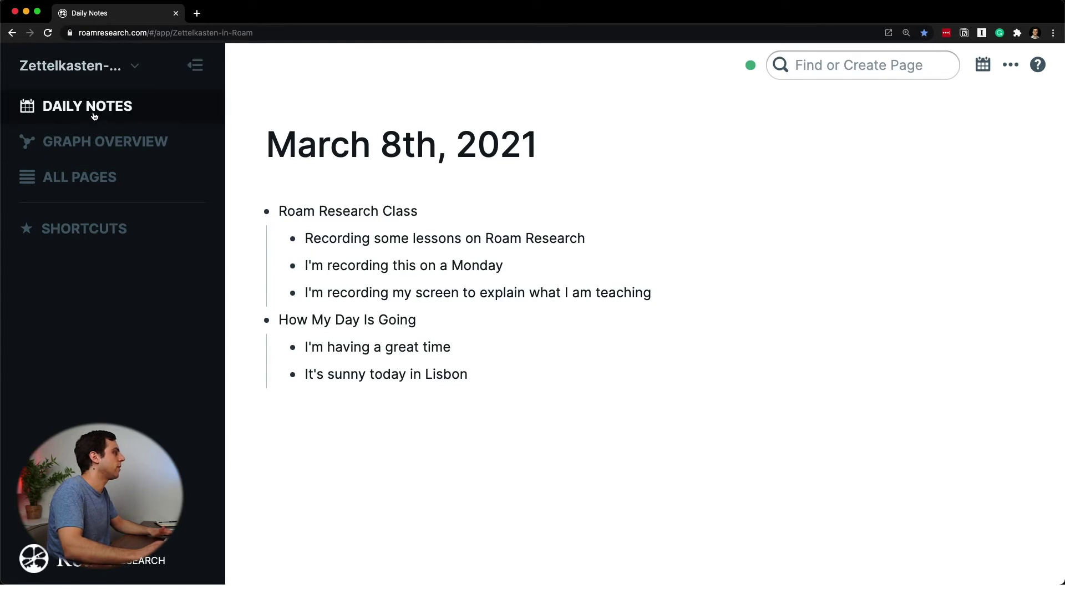
# - Open March 8th, 2021 as its own page, toggling back and forward twice with Cmd+[ and Cmd+]
pyautogui.click(384, 150)
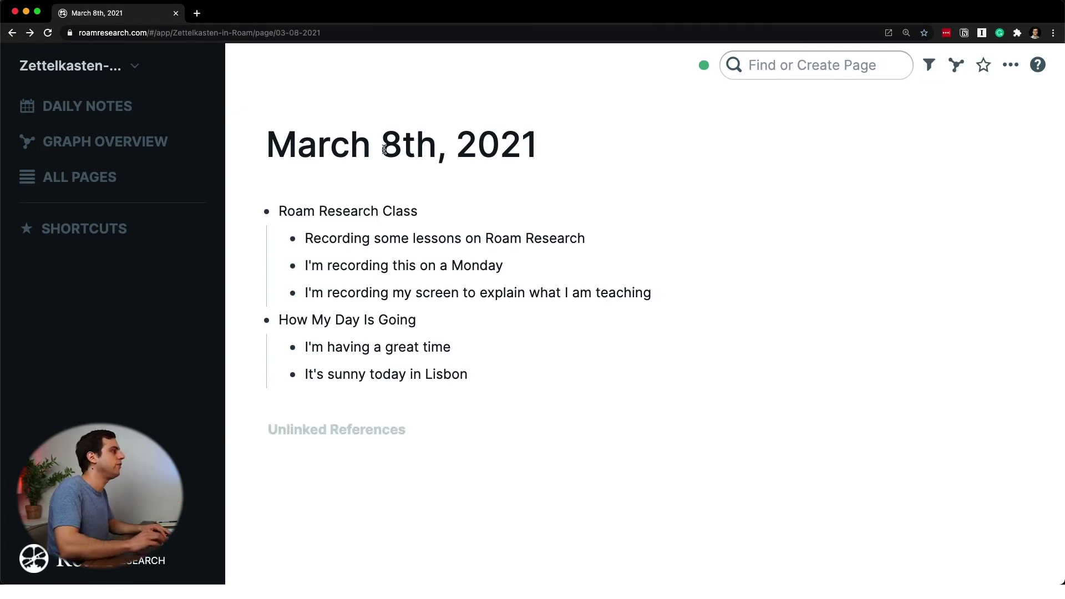
pyautogui.press('super+bracketleft')
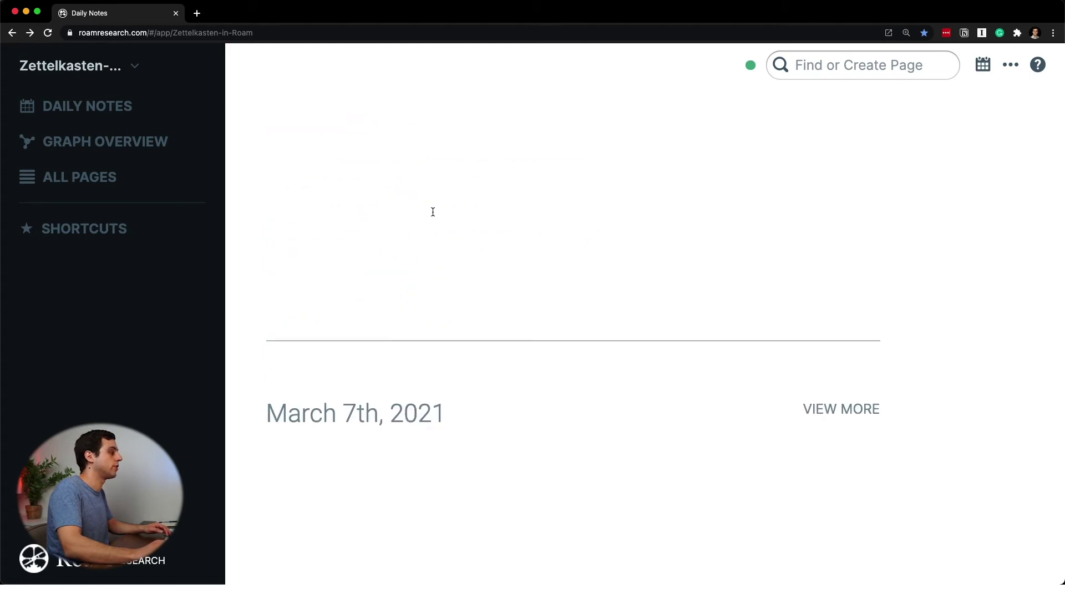
pyautogui.press('super+bracketright')
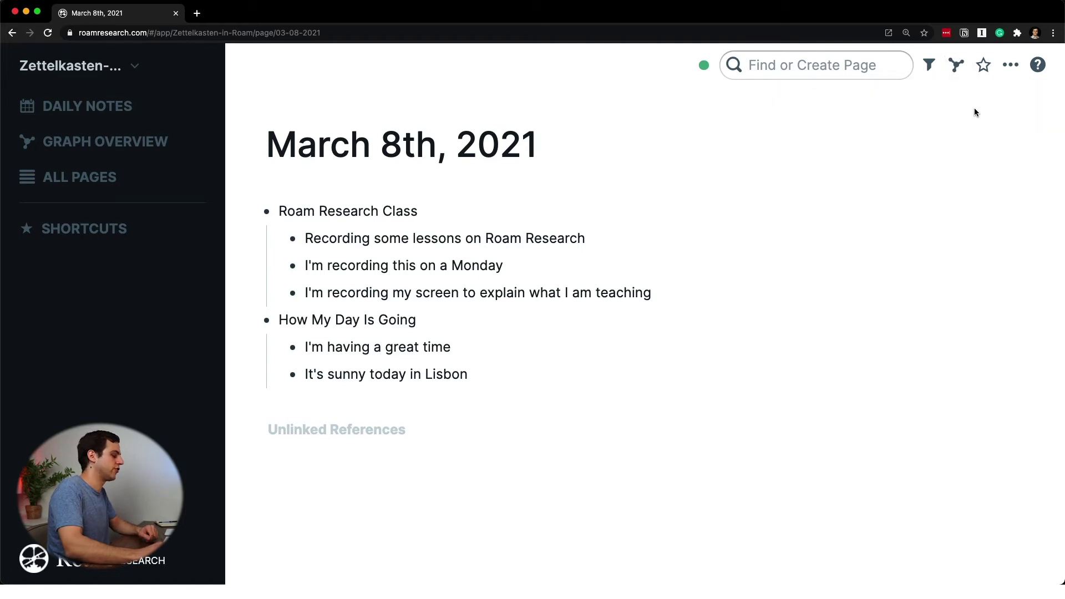
pyautogui.press('super+bracketleft')
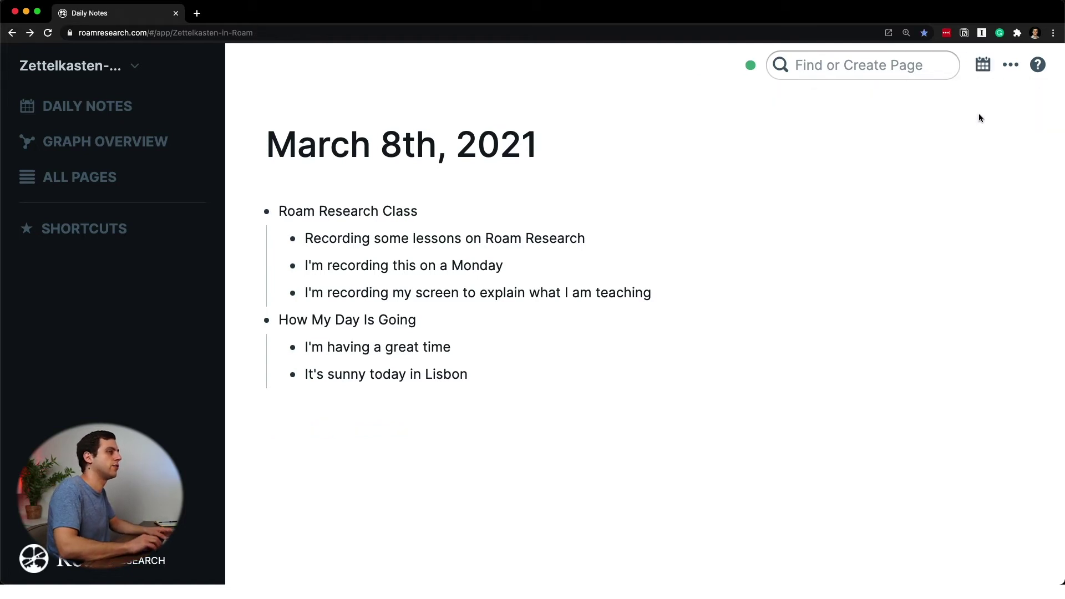
pyautogui.press('super+bracketright')
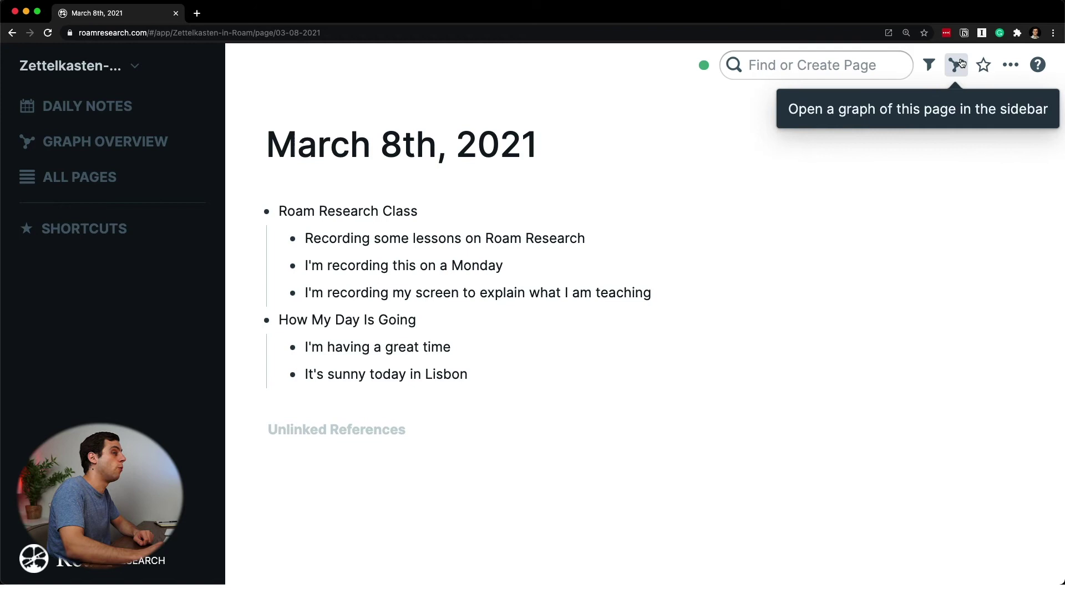
pyautogui.click(993, 63)
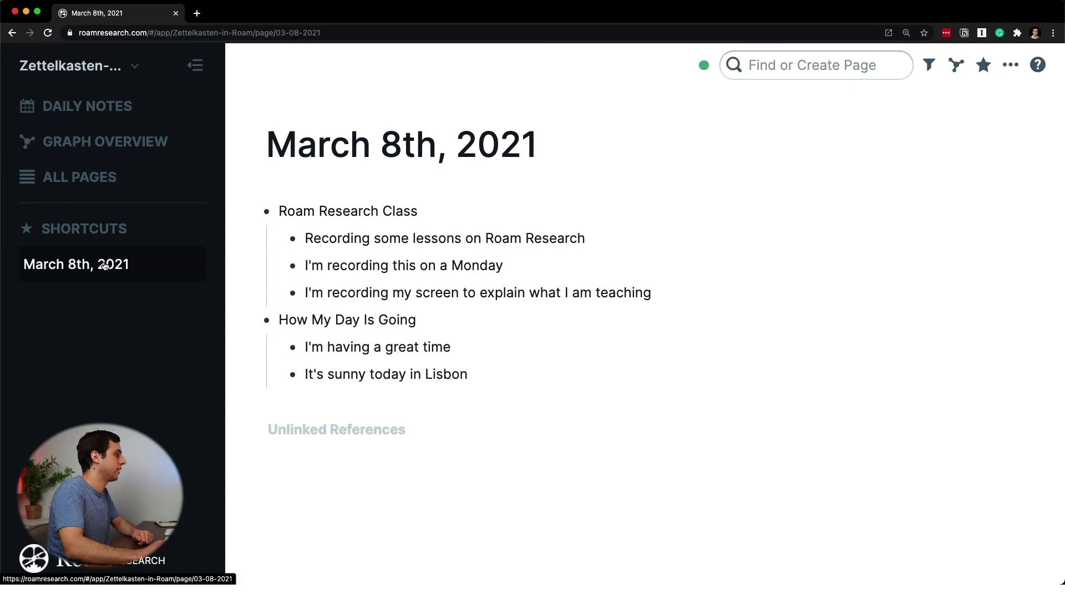
pyautogui.click(127, 118)
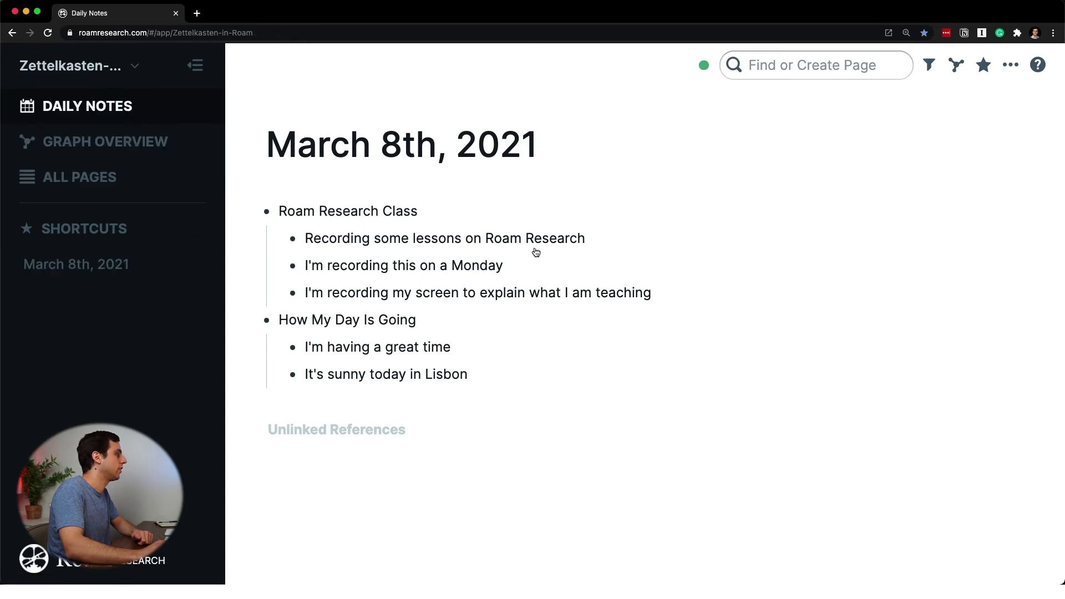
pyautogui.scroll(-4, 516, 272)
pyautogui.click(401, 420)
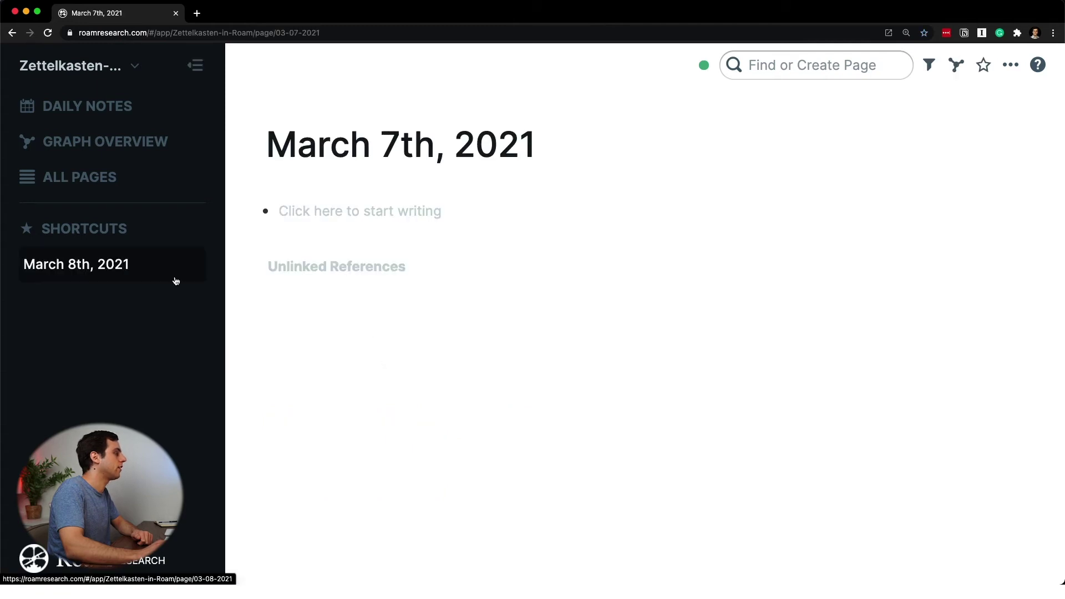
pyautogui.click(135, 267)
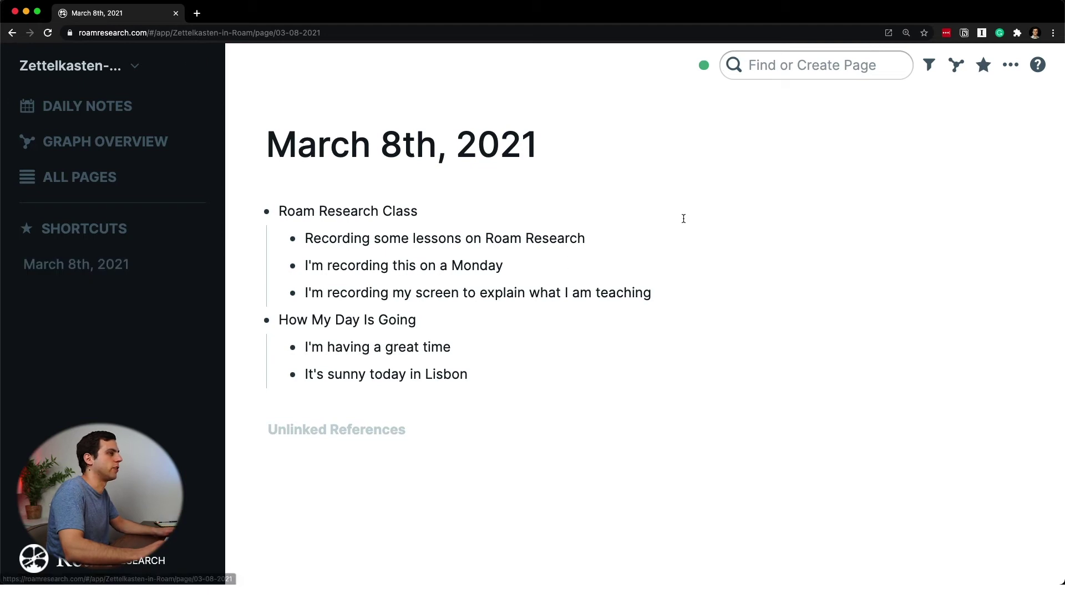
pyautogui.click(994, 68)
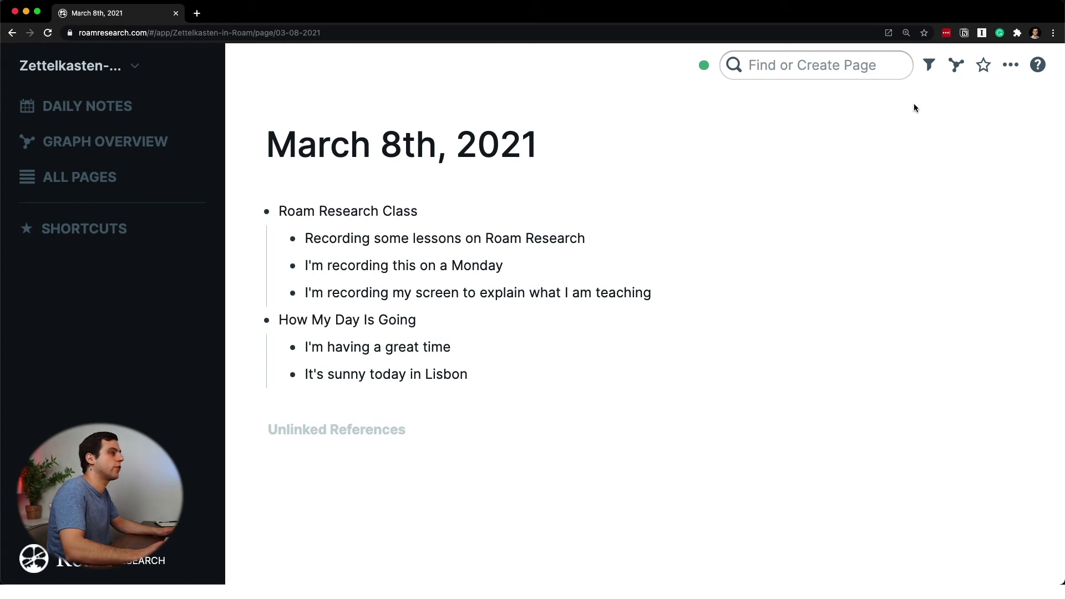
# - Open Roam Help and scroll down to the Sidebar keyboard shortcuts
pyautogui.click(1039, 66)
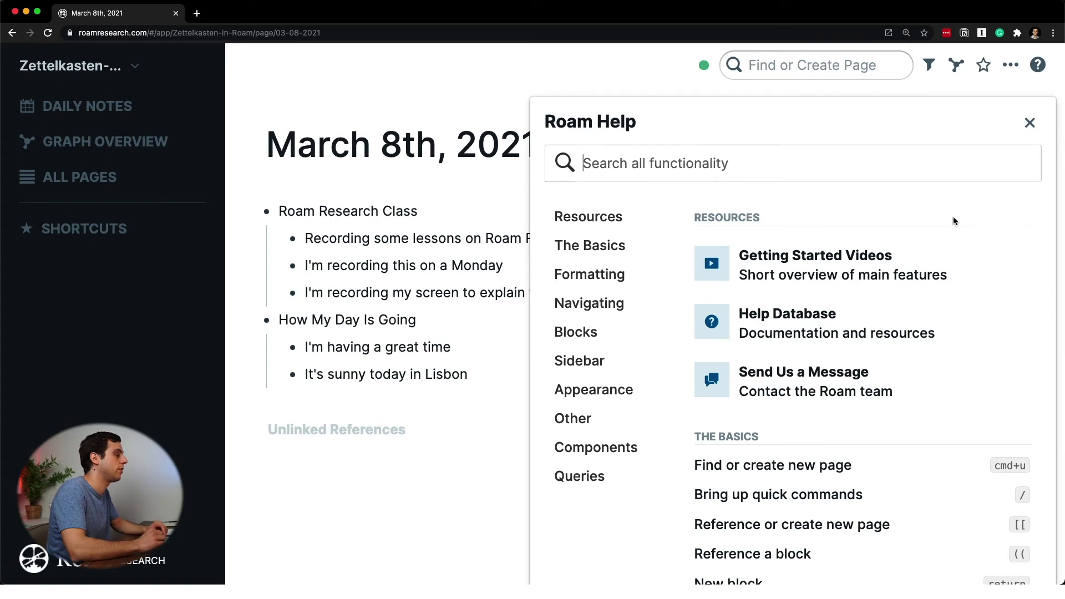
pyautogui.scroll(-3, 953, 220)
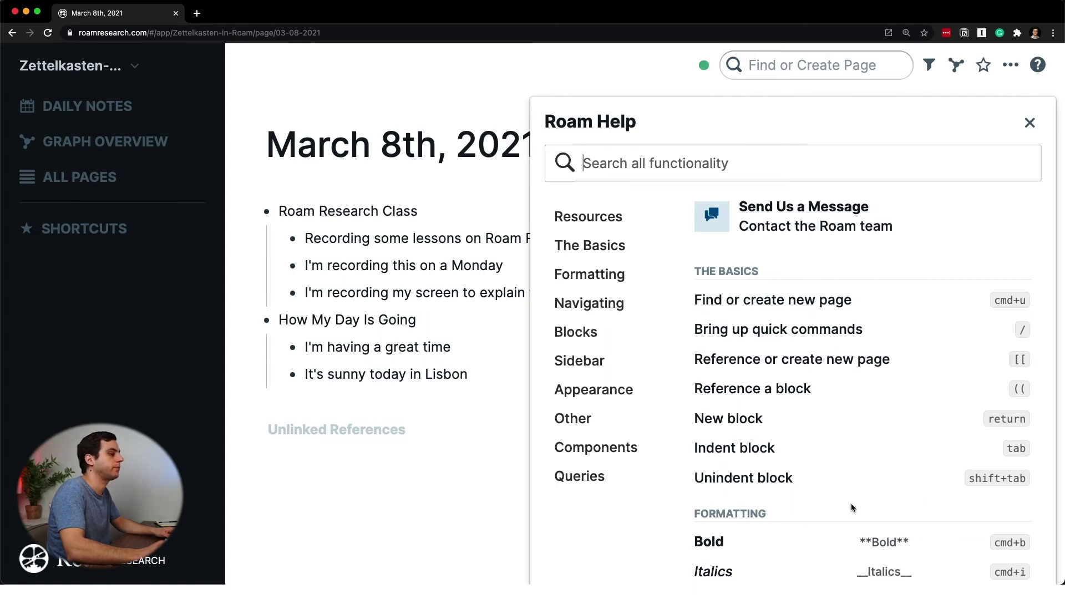
pyautogui.scroll(-4, 864, 461)
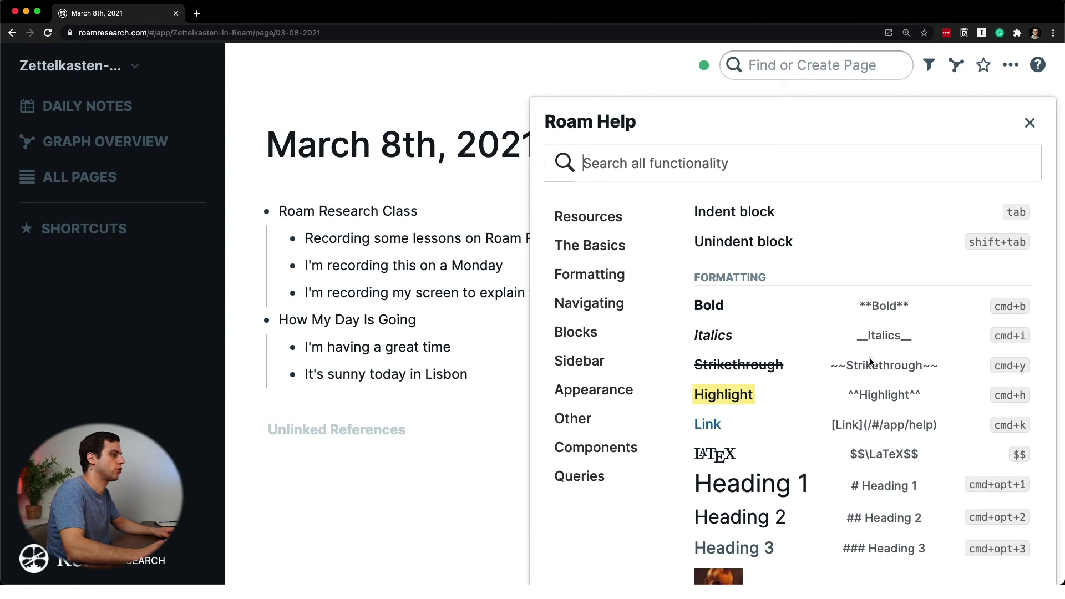
pyautogui.scroll(-6, 870, 361)
pyautogui.scroll(-12, 871, 362)
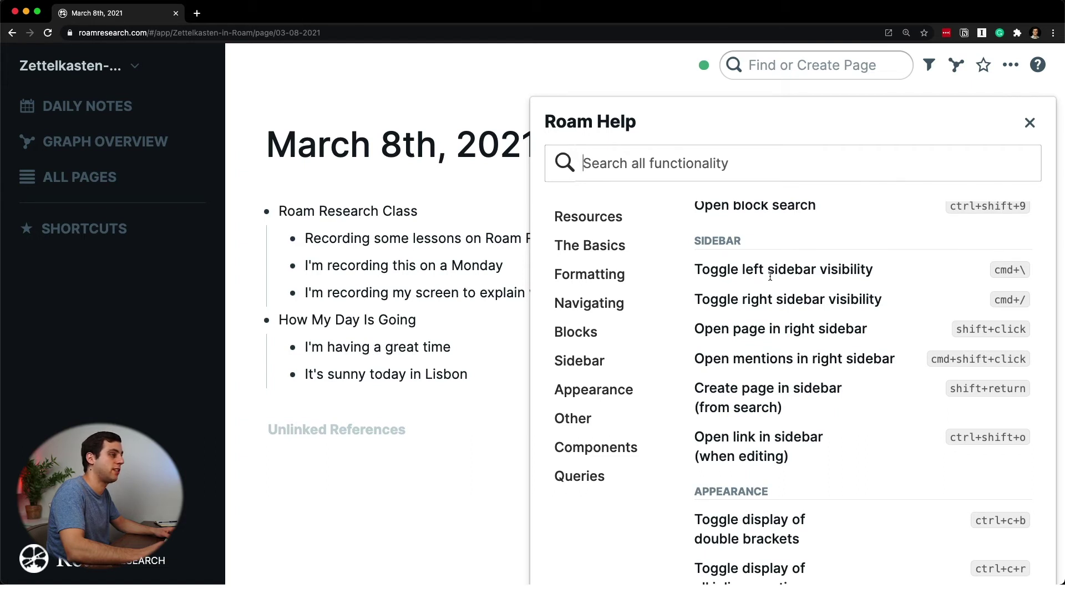
# - Close Roam Help, then hide and restore the left sidebar with Cmd+\
pyautogui.click(1030, 122)
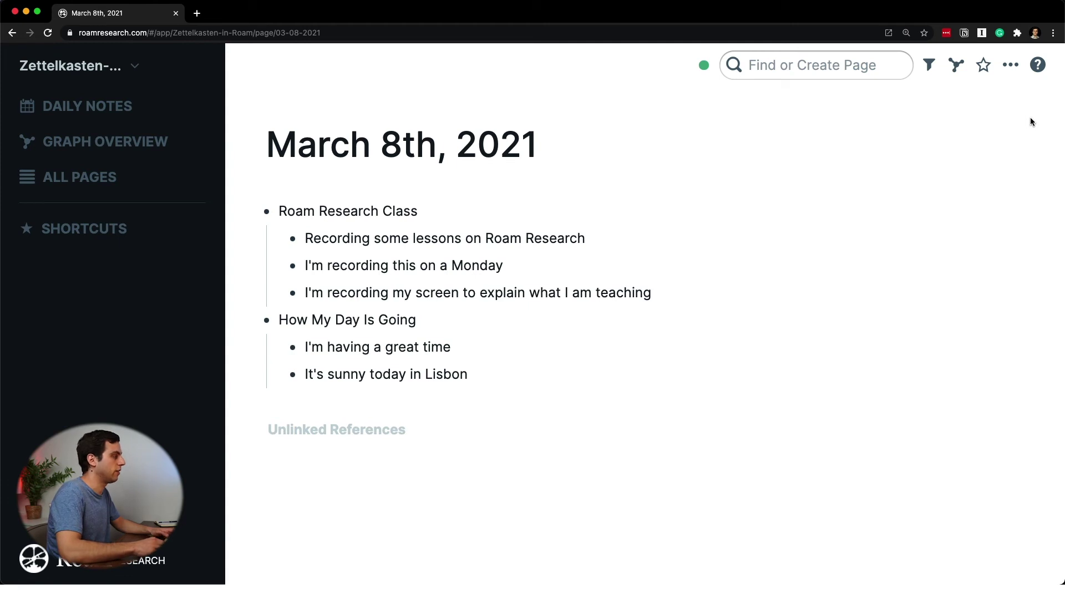
pyautogui.press('super+backslash')
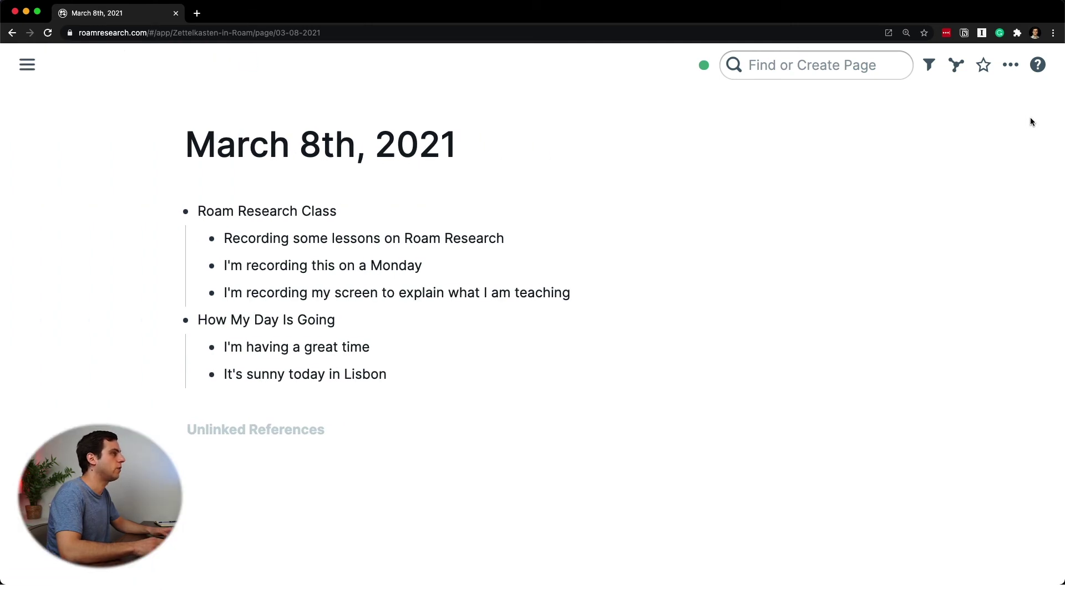
pyautogui.press('super+backslash')
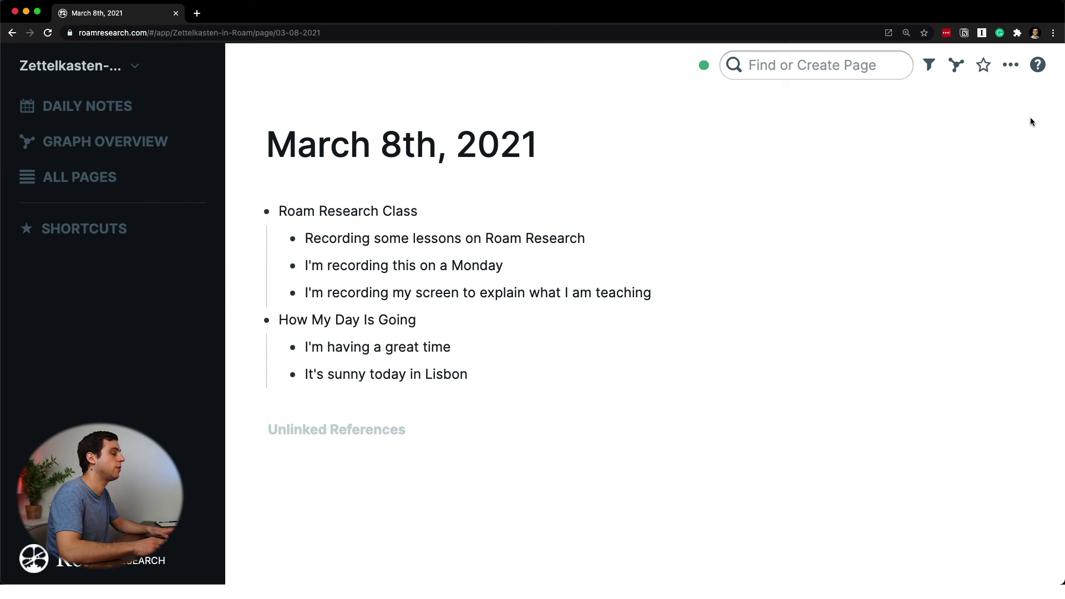
# - Reopen Roam Help, scroll through its resources and shortcut categories, and jump to Blocks
pyautogui.click(1037, 65)
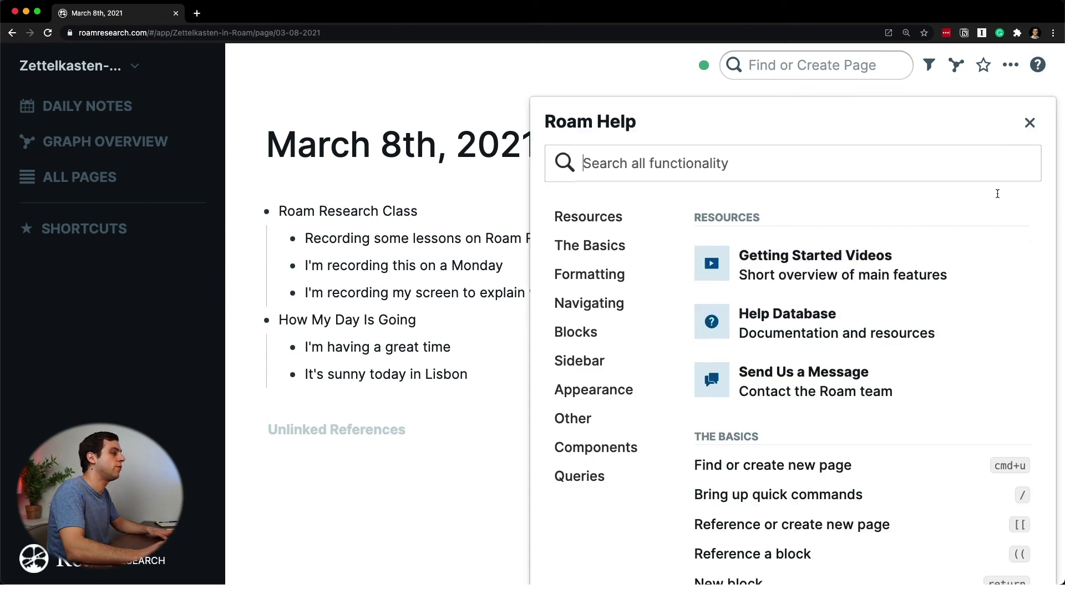
pyautogui.scroll(-14, 974, 276)
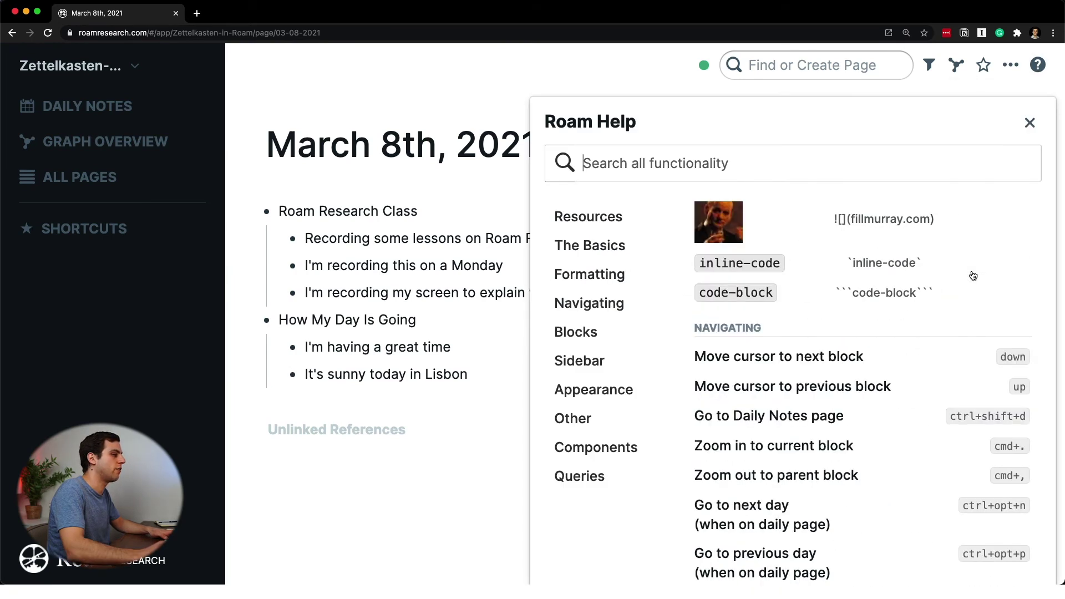
pyautogui.scroll(-1, 972, 275)
pyautogui.scroll(-9, 972, 274)
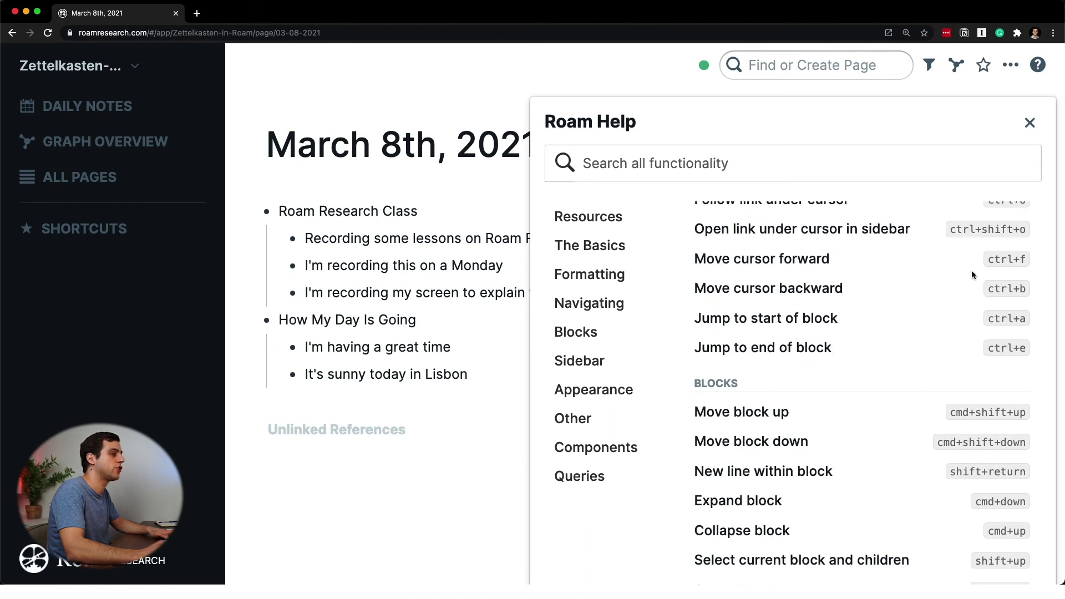
pyautogui.scroll(-6, 936, 293)
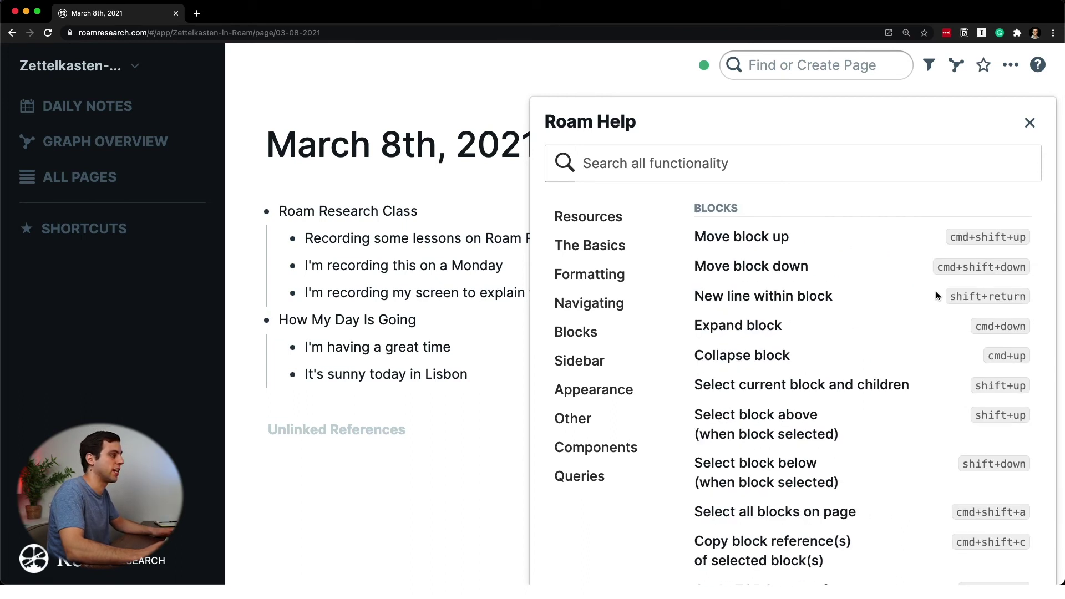
pyautogui.click(663, 321)
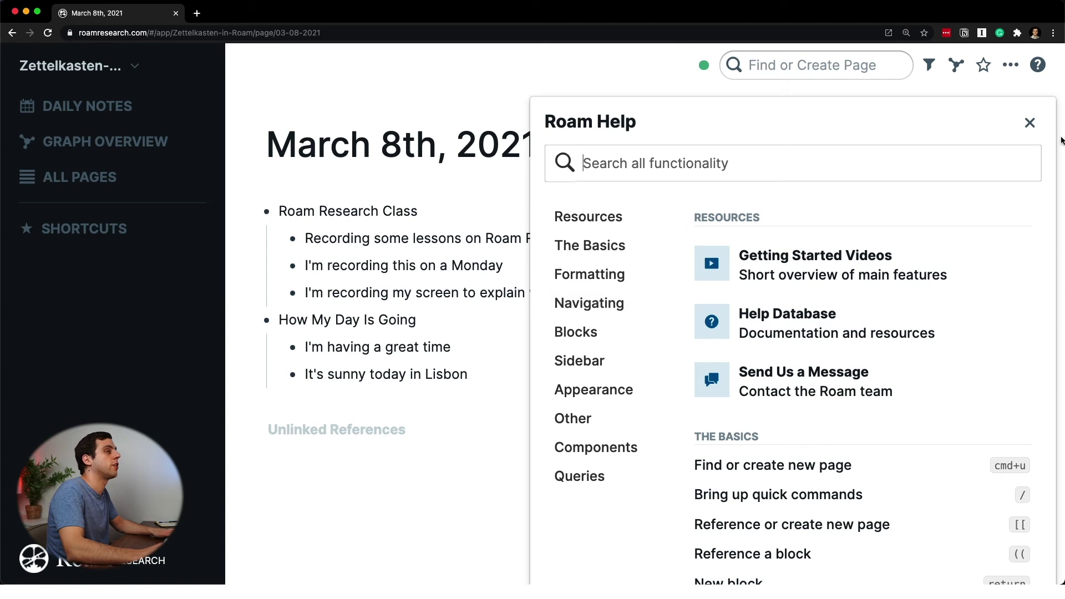
# - Close Roam Help and shift-click the March 8th, 2021 title to open it in the right sidebar
pyautogui.click(1030, 123)
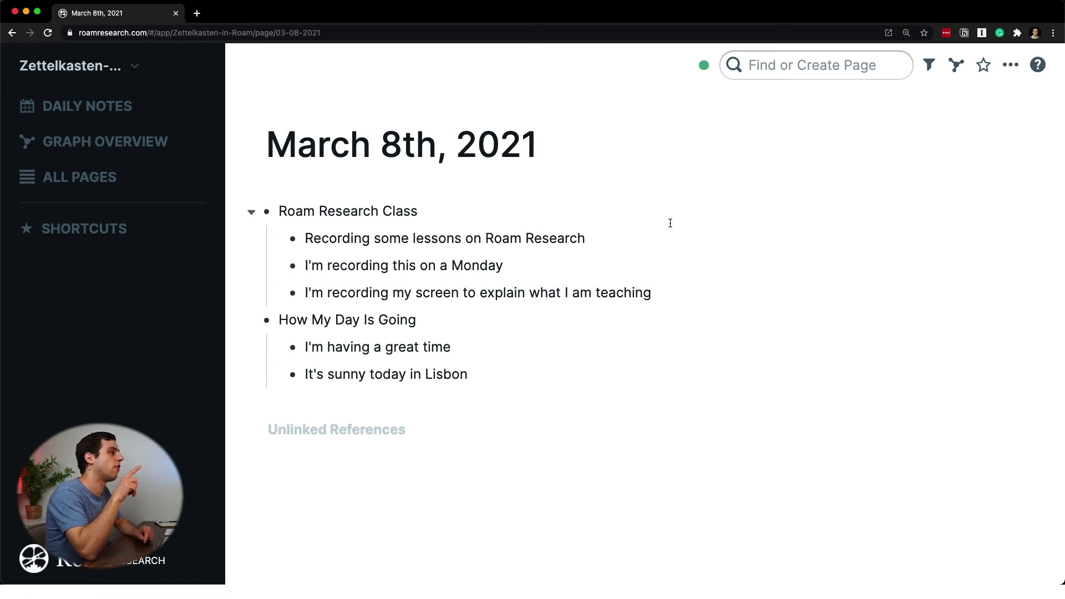
pyautogui.keyDown('shift'); pyautogui.click(453, 146); pyautogui.keyUp('shift')
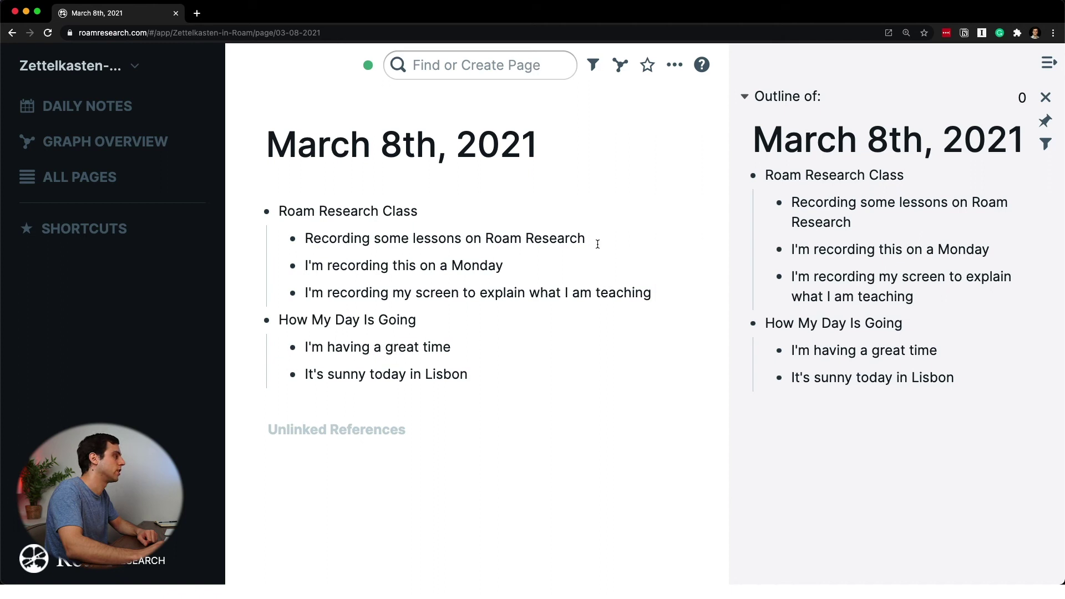
# - From Daily Notes (Alt+D), add March 7th and March 6th, 2021 to the right sidebar, then click into March 6th's empty block
pyautogui.hotkey('alt', 'd')
pyautogui.scroll(-5, 474, 234)
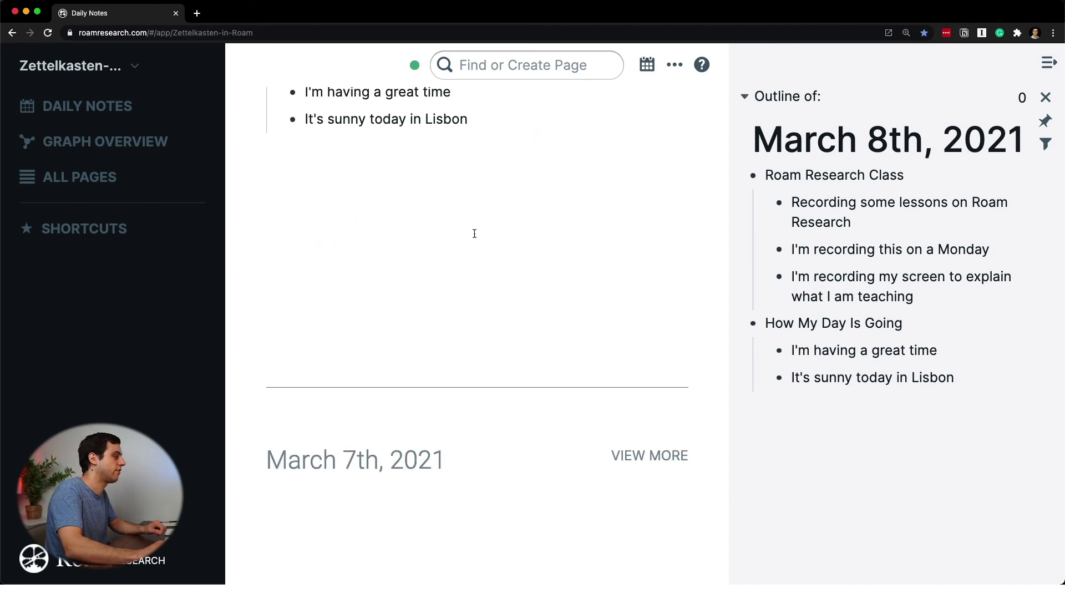
pyautogui.keyDown('shift'); pyautogui.click(400, 469); pyautogui.keyUp('shift')
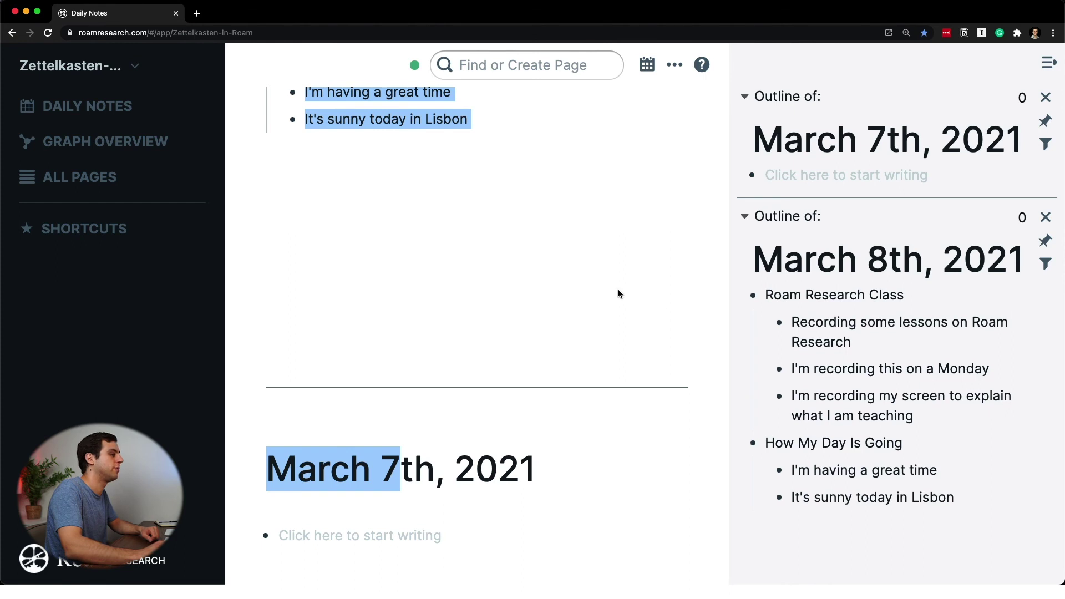
pyautogui.scroll(-5, 618, 288)
pyautogui.keyDown('shift'); pyautogui.click(386, 421); pyautogui.keyUp('shift')
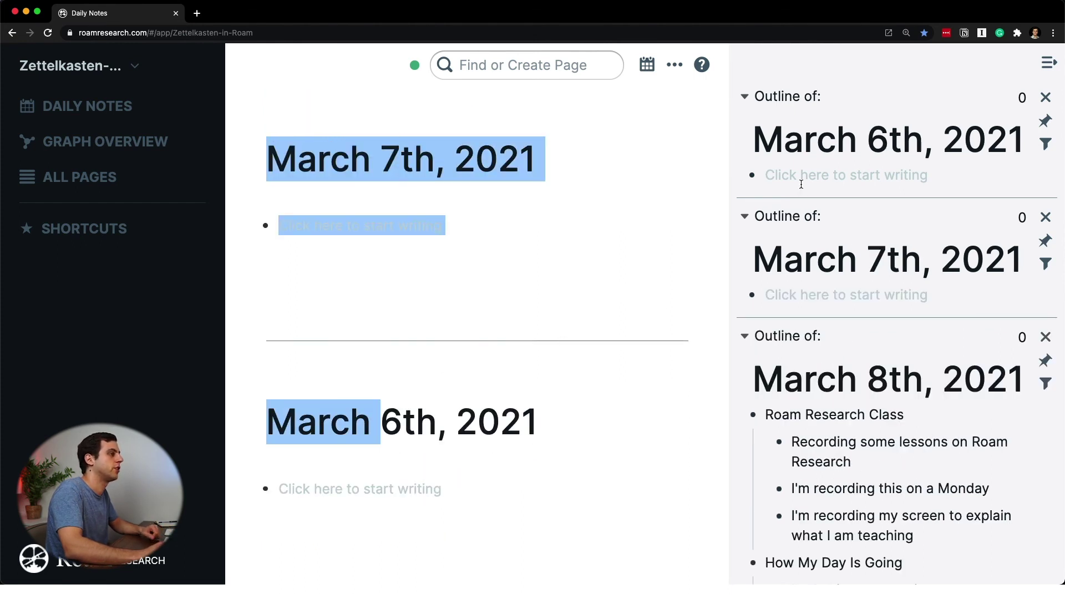
pyautogui.click(416, 490)
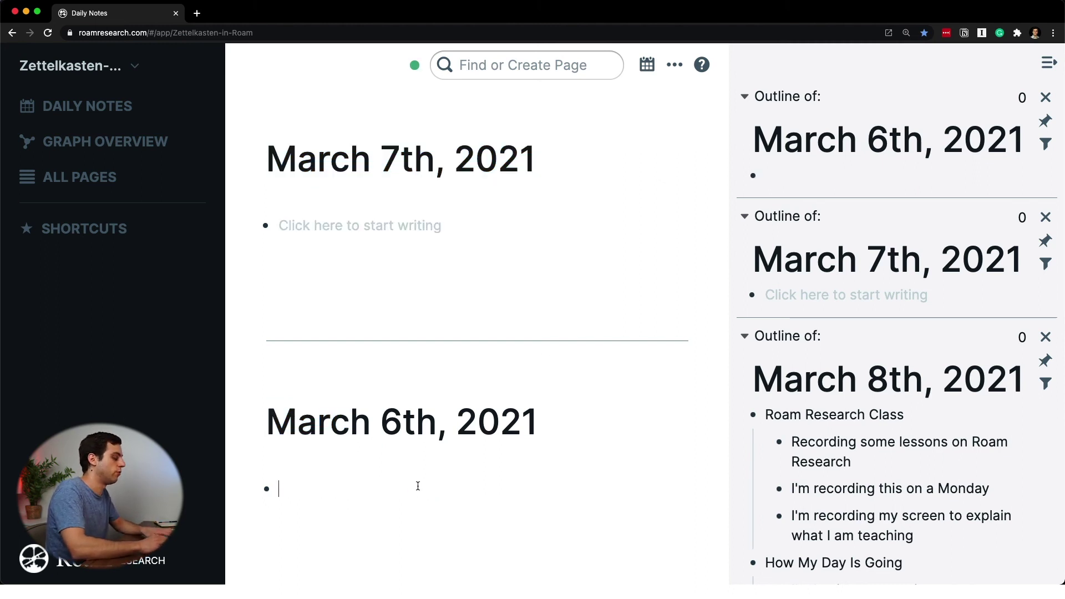
# - Type 'Roam Research Class' with an indented child 'Planning the first 3 lessons' under March 6th
pyautogui.write('Roam Research')
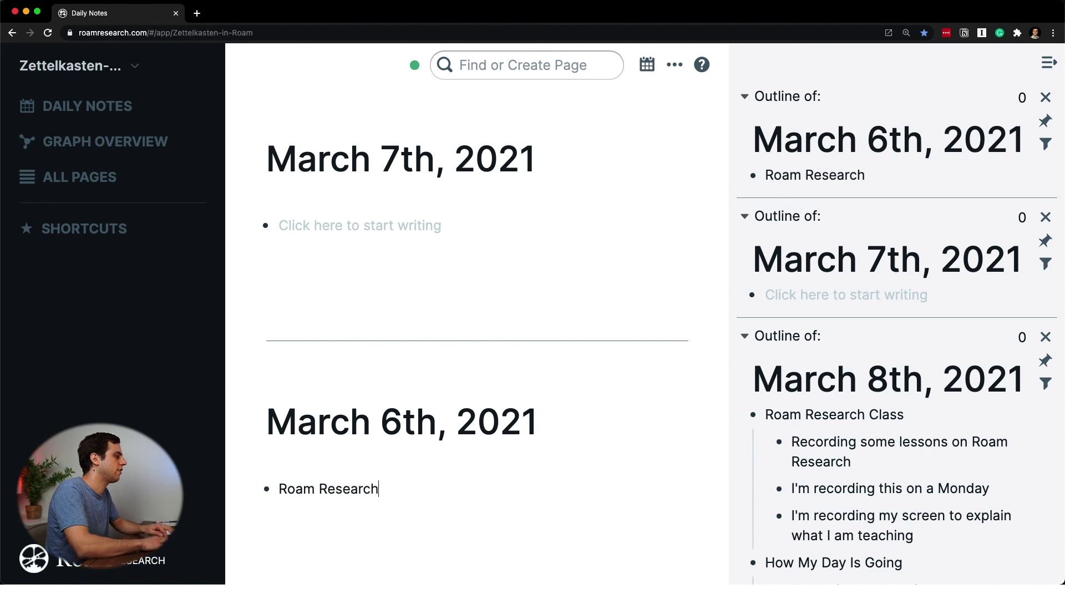
pyautogui.write(' CLas')
pyautogui.press('BackSpace')
pyautogui.press('BackSpace')
pyautogui.press('BackSpace')
pyautogui.write('lass')
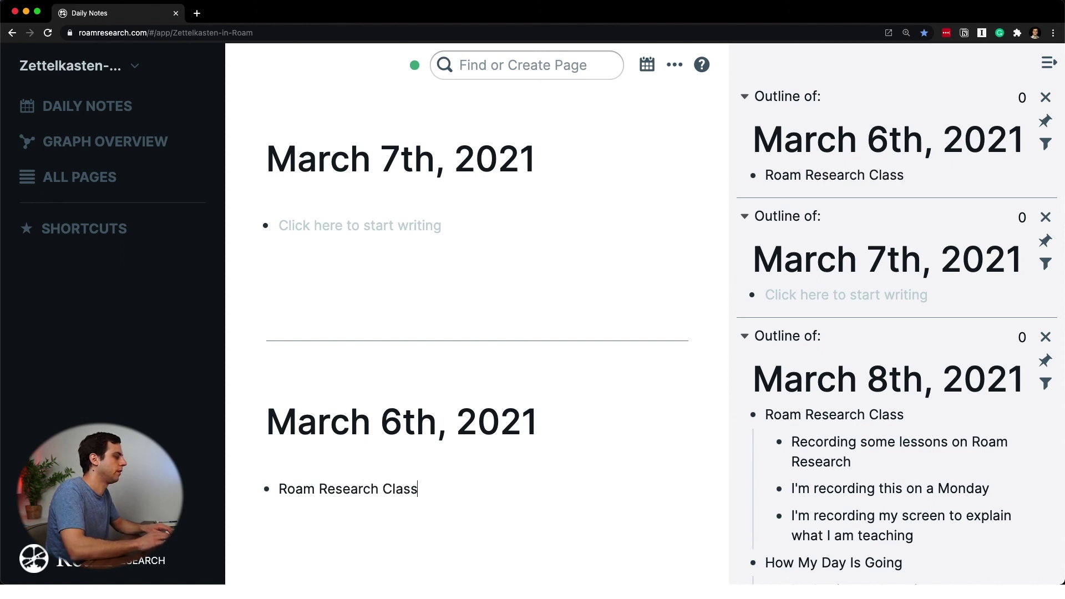
pyautogui.press('Return')
pyautogui.press('Tab')
pyautogui.write('Plann')
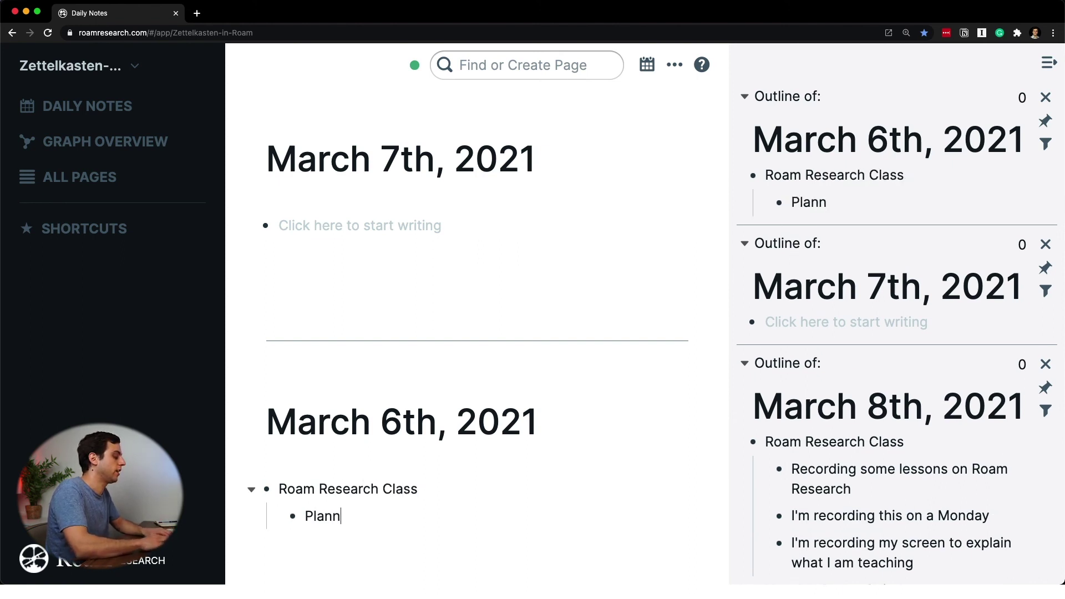
pyautogui.write('ing the first 3 le')
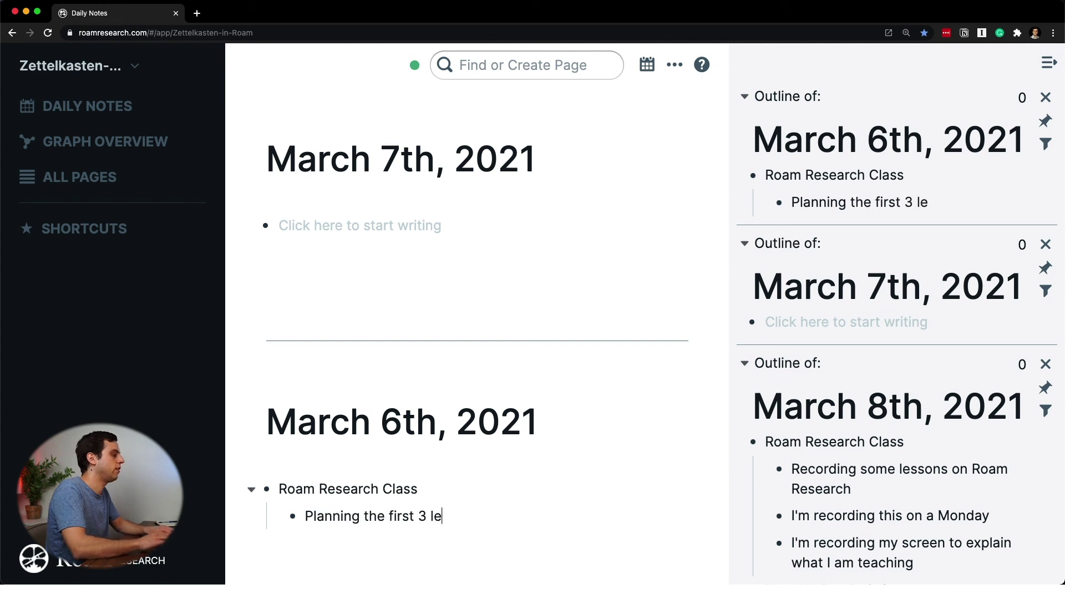
pyautogui.write('ssons')
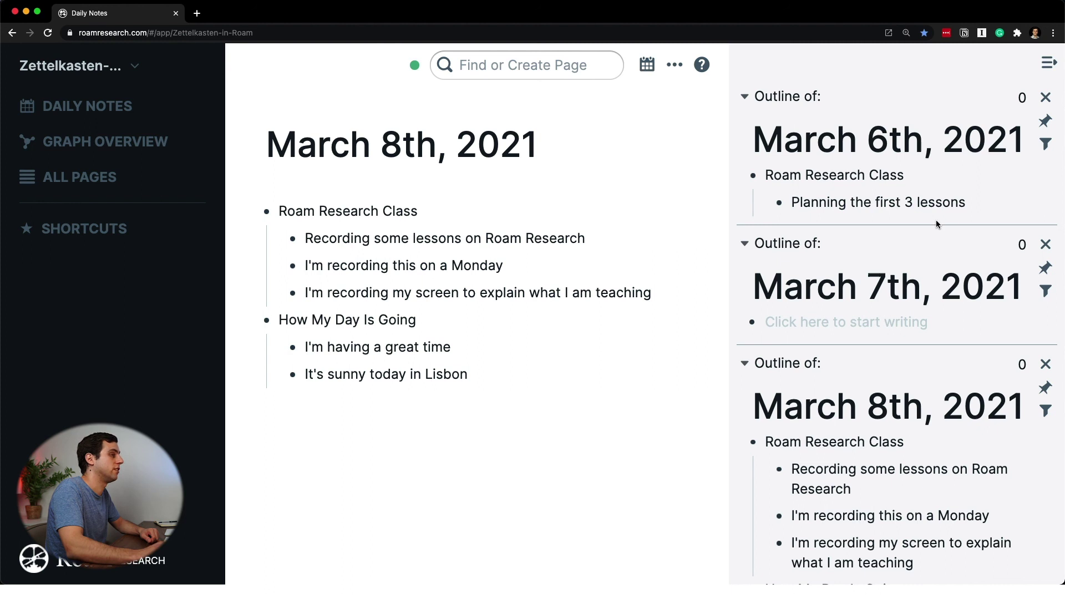
# - Reorder the sidebar outlines, dragging March 8th above March 7th
pyautogui.click(1046, 100)
pyautogui.click(1046, 97)
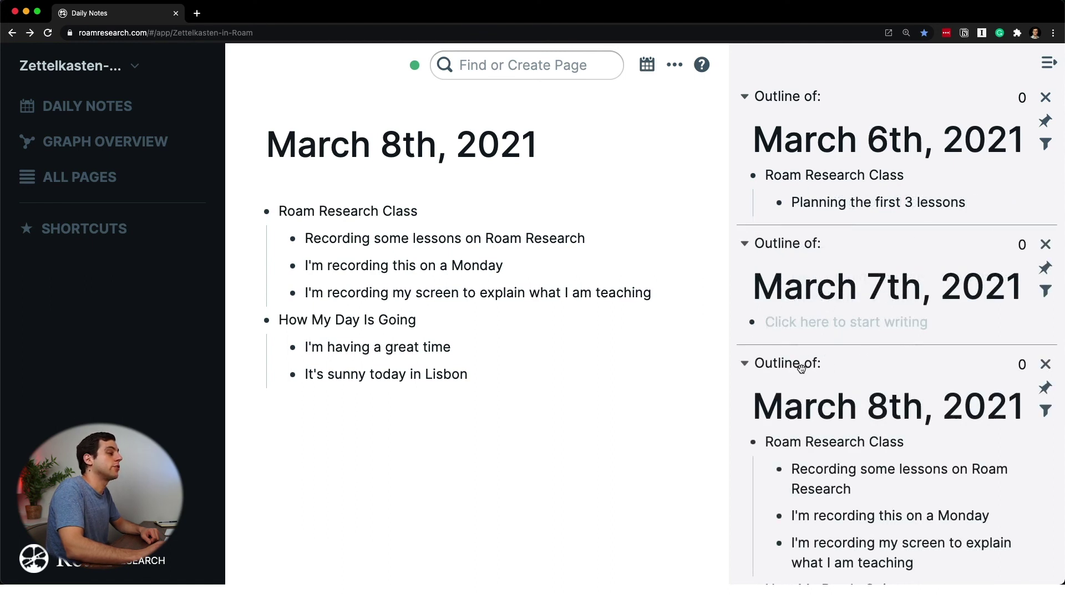
pyautogui.moveTo(798, 367); pyautogui.dragTo(846, 105)
pyautogui.moveTo(816, 418); pyautogui.dragTo(820, 98)
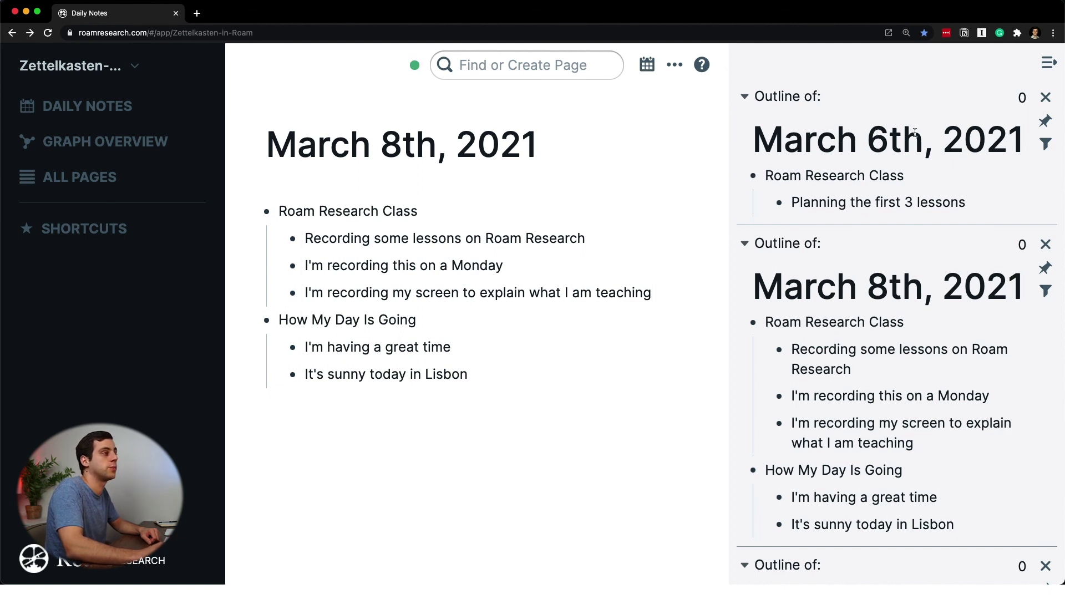
# - Close the March 6th and March 8th outlines and hide the right sidebar
pyautogui.click(1046, 99)
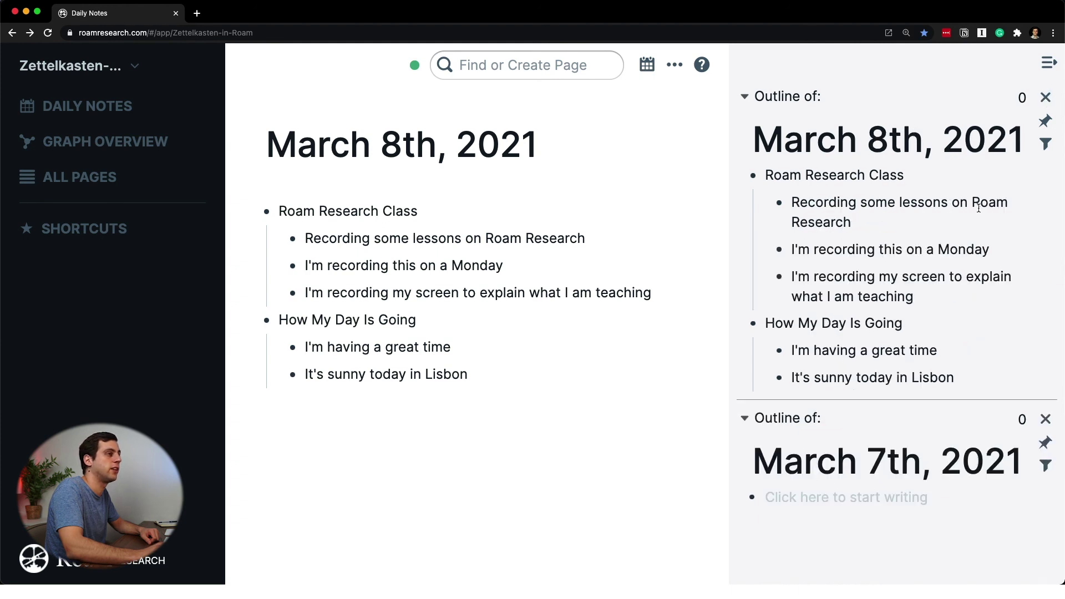
pyautogui.click(1046, 99)
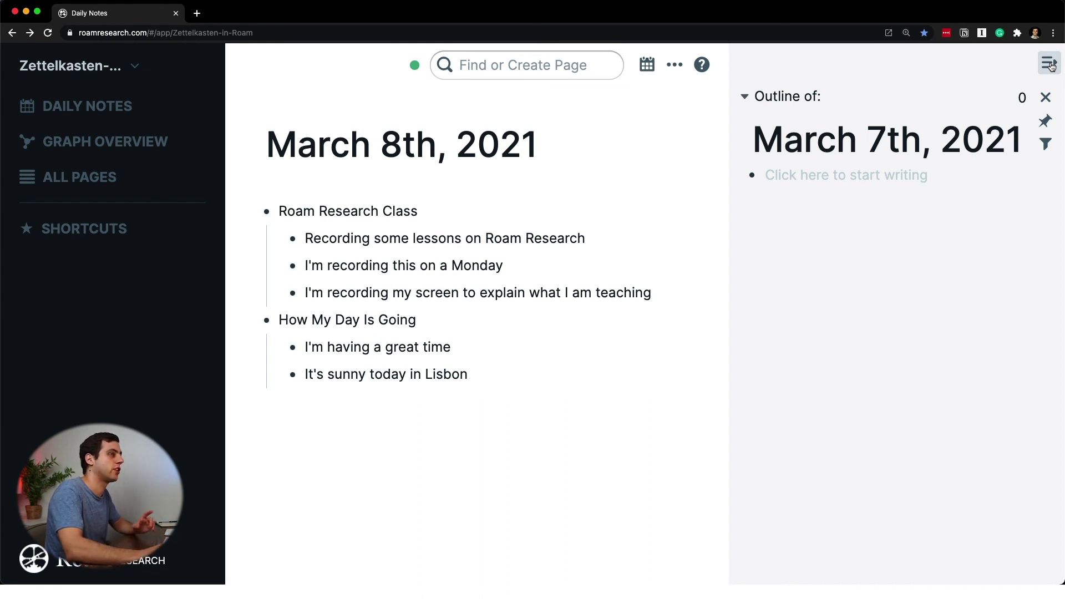
pyautogui.click(1051, 64)
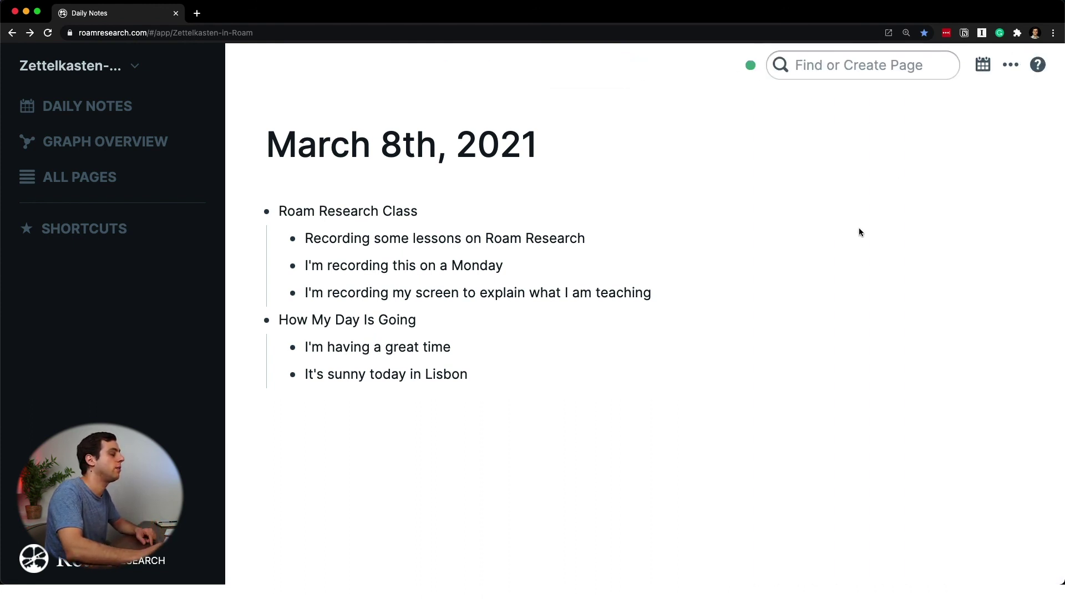